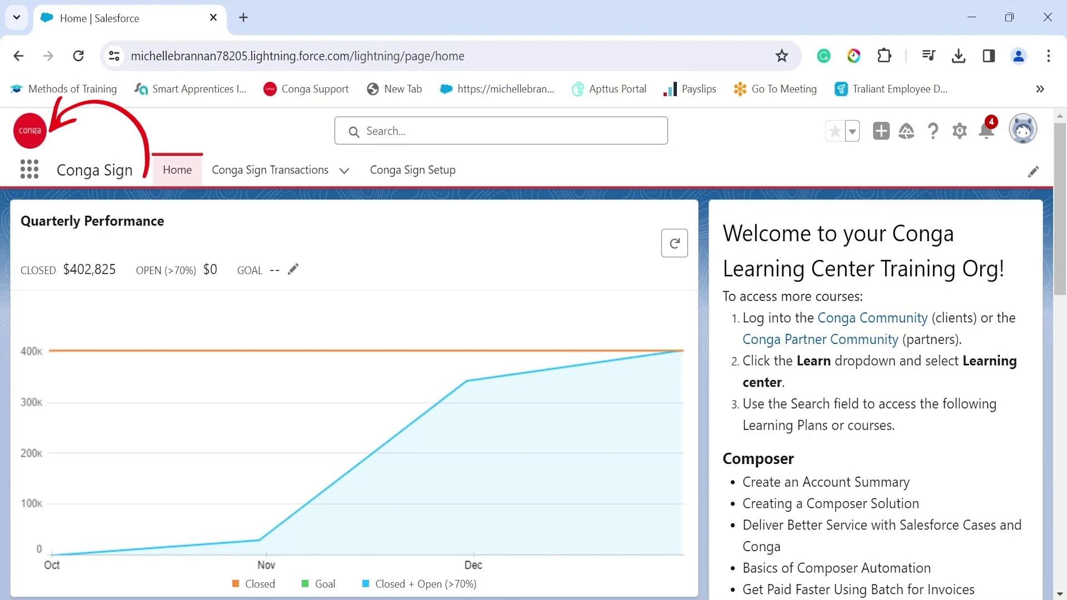
Step: Switch to the Conga Sign app from the App Launcher and open Conga Sign Setup
click(29, 173)
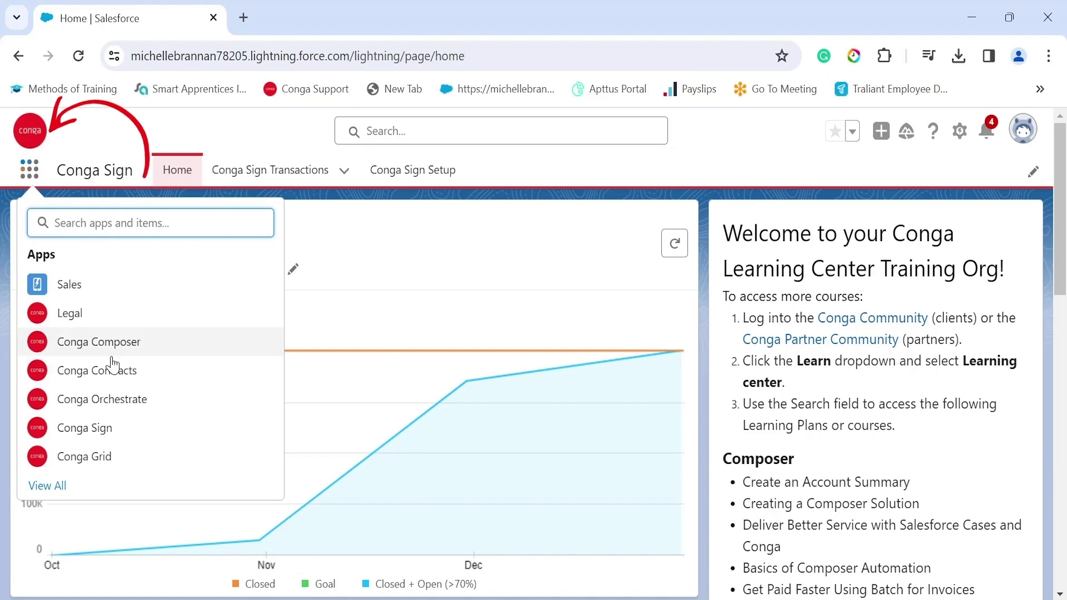
click(109, 427)
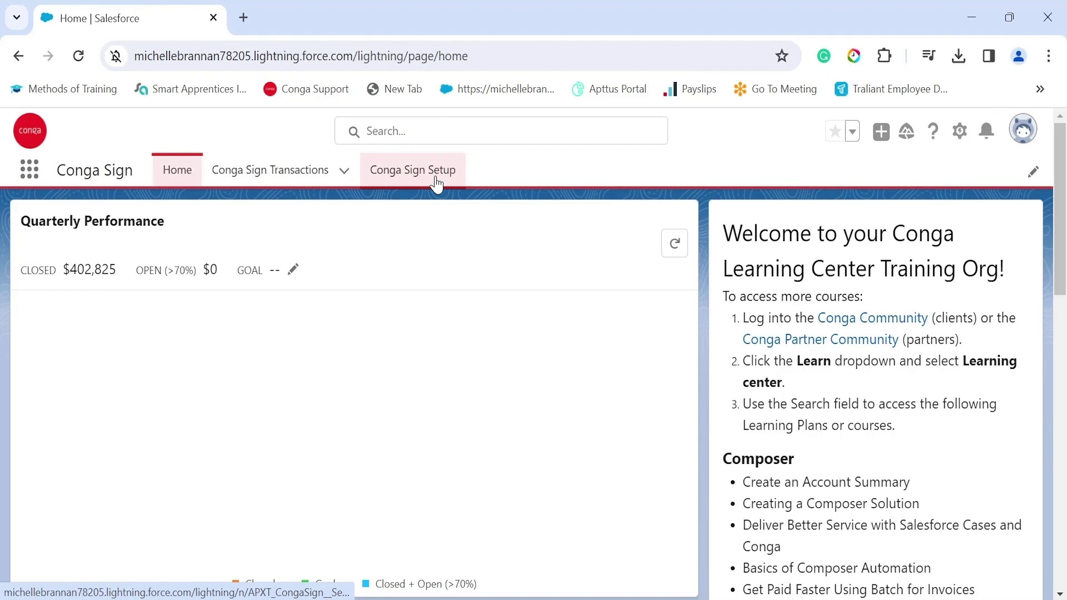
click(436, 178)
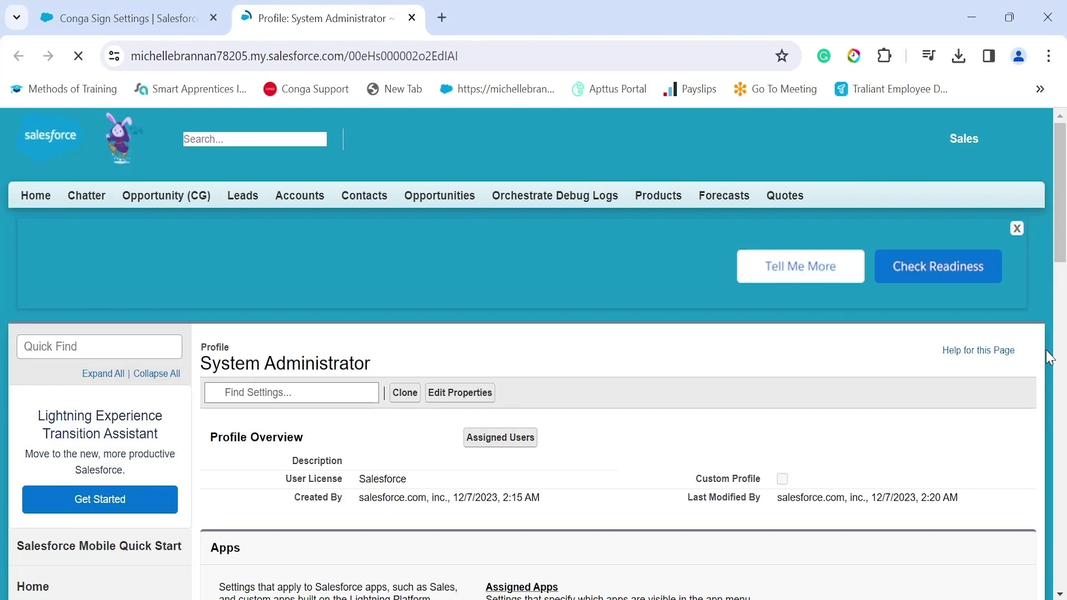
scroll(735, 356, down, 5)
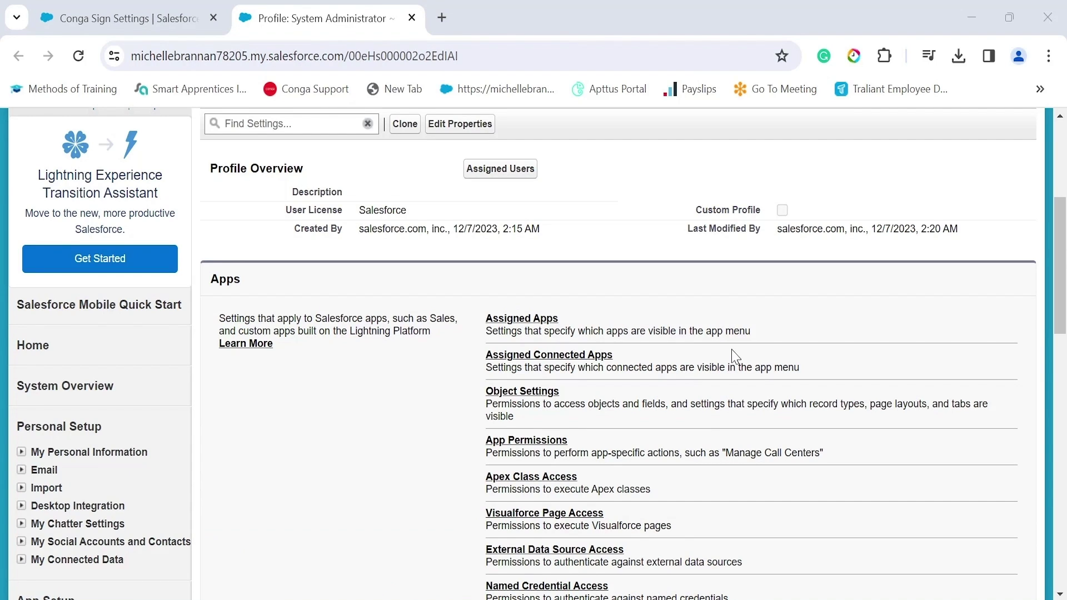
click(170, 25)
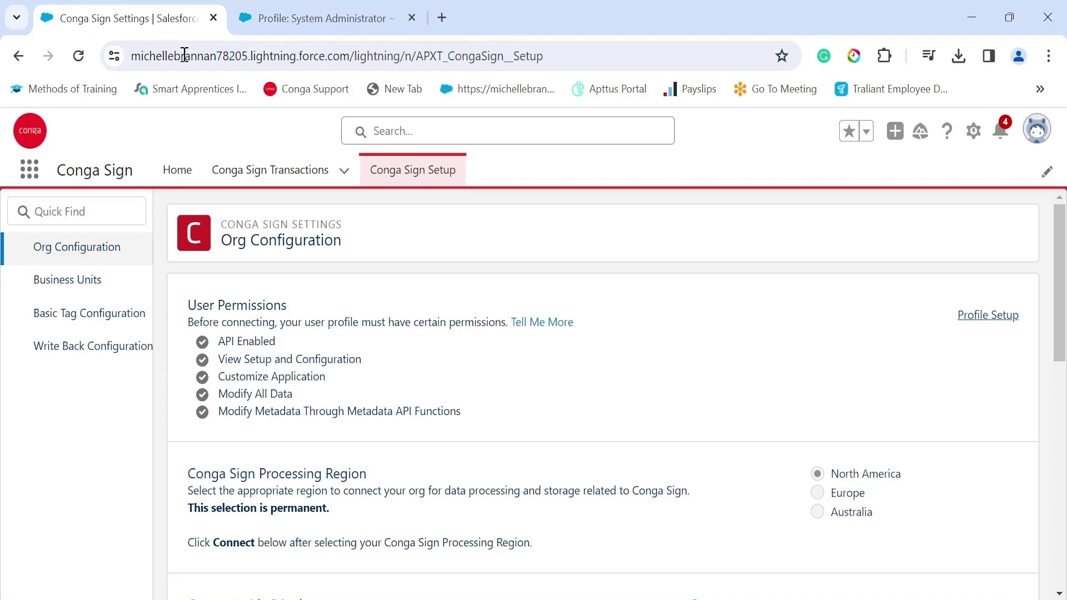
click(342, 28)
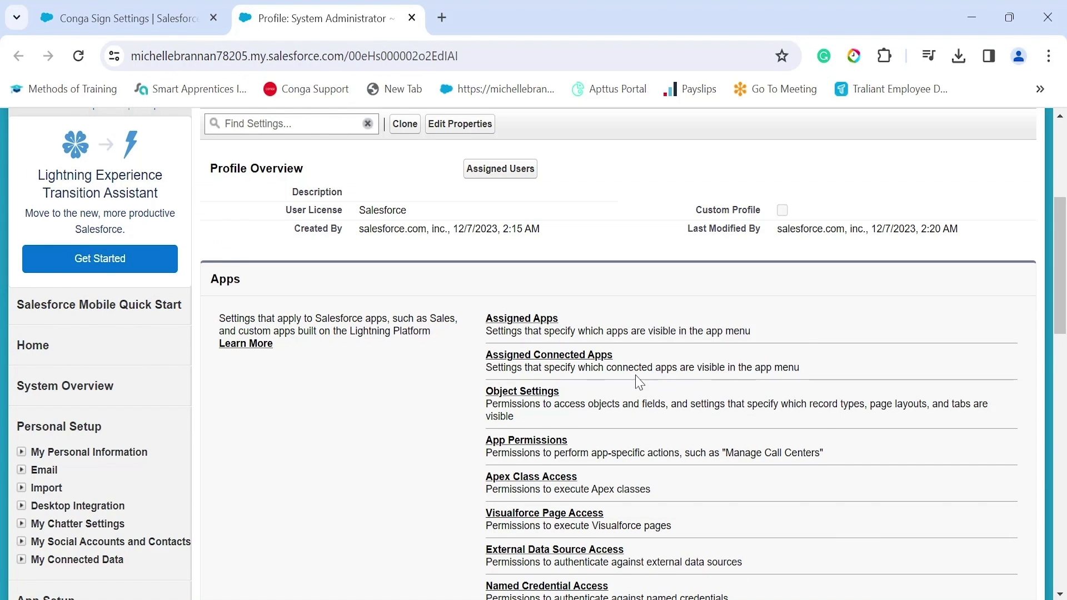
key(ctrl+w)
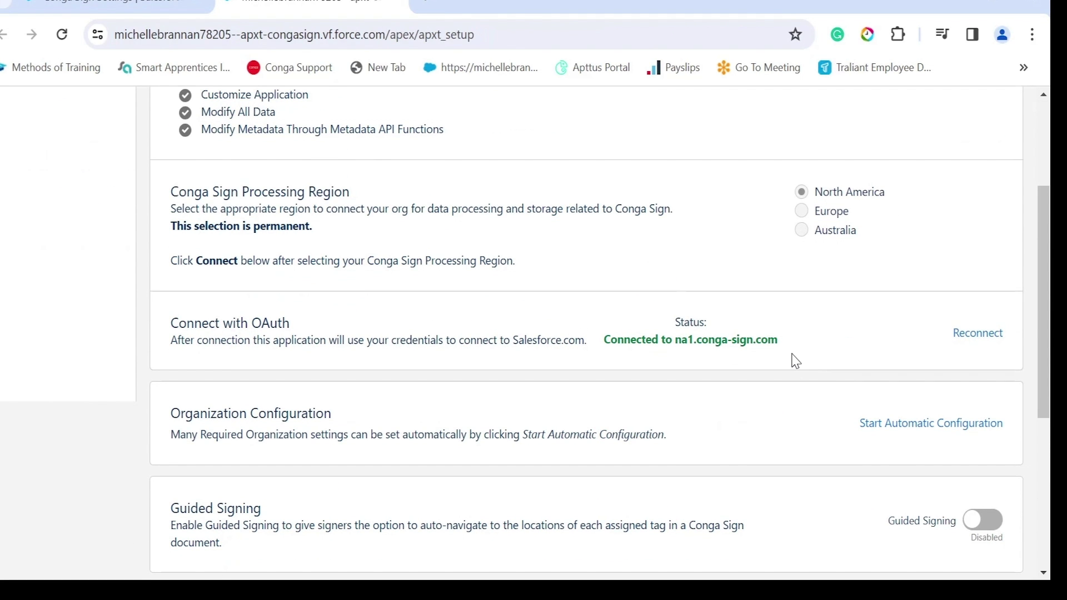
scroll(795, 361, down, 2)
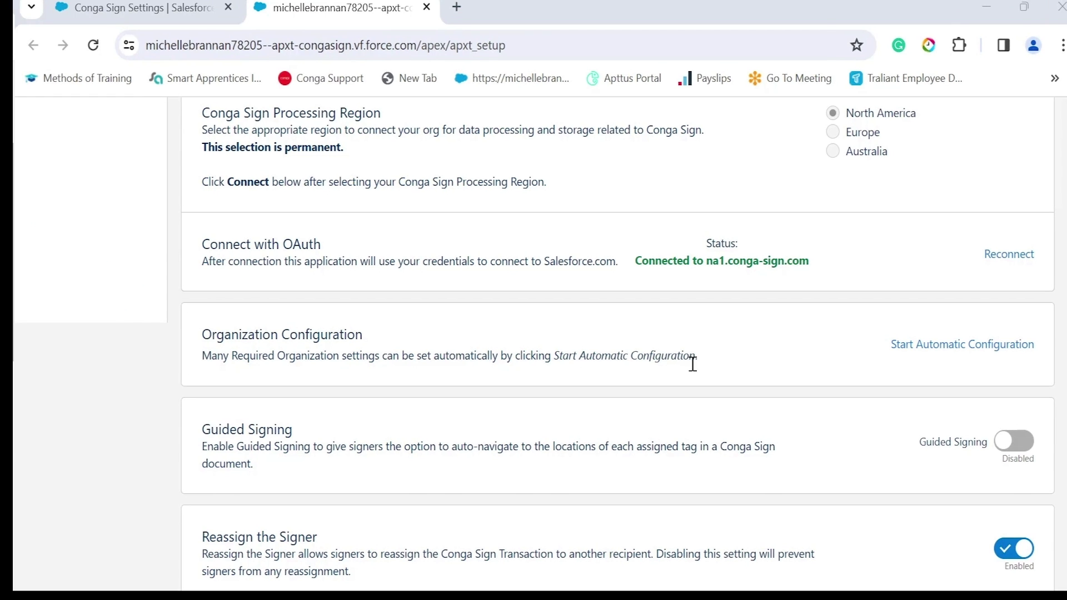
Step: Run Start Automatic Configuration with the Opportunity object and Standard User profile added, then save
click(897, 350)
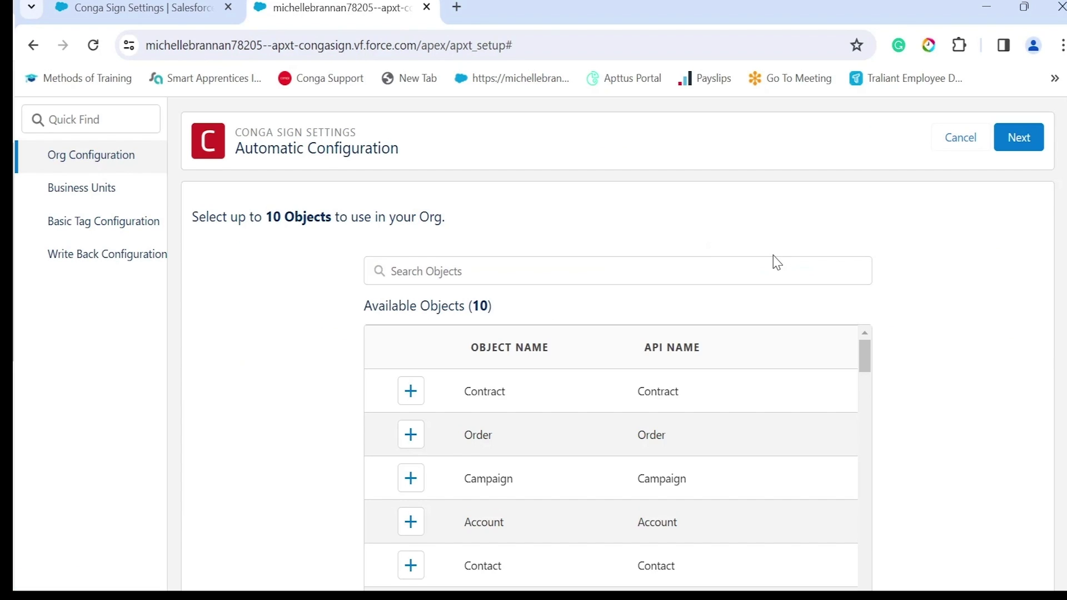
scroll(788, 334, down, 3)
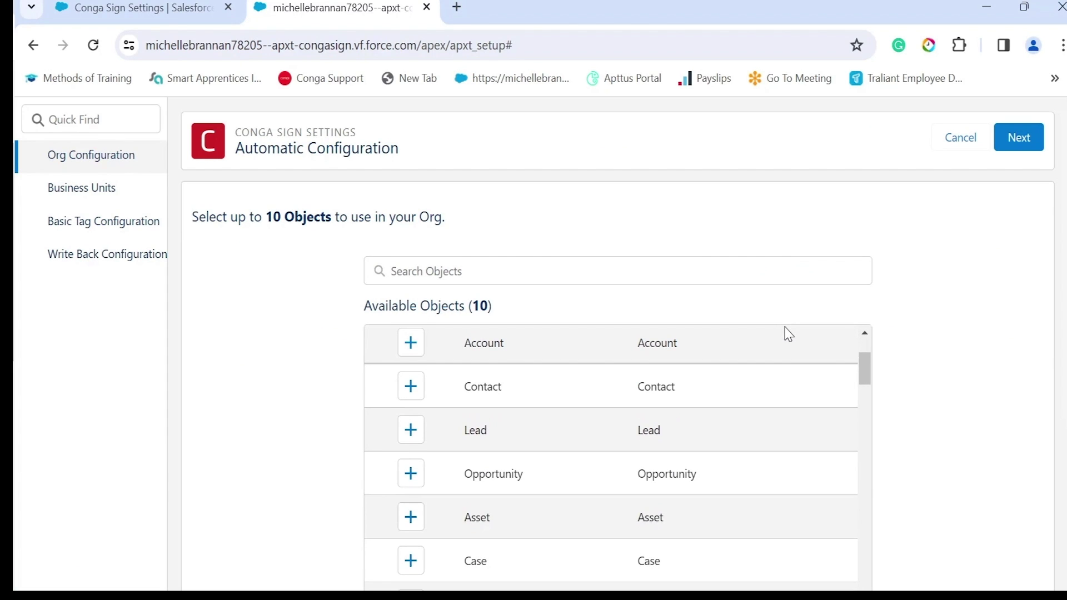
click(411, 473)
click(1020, 139)
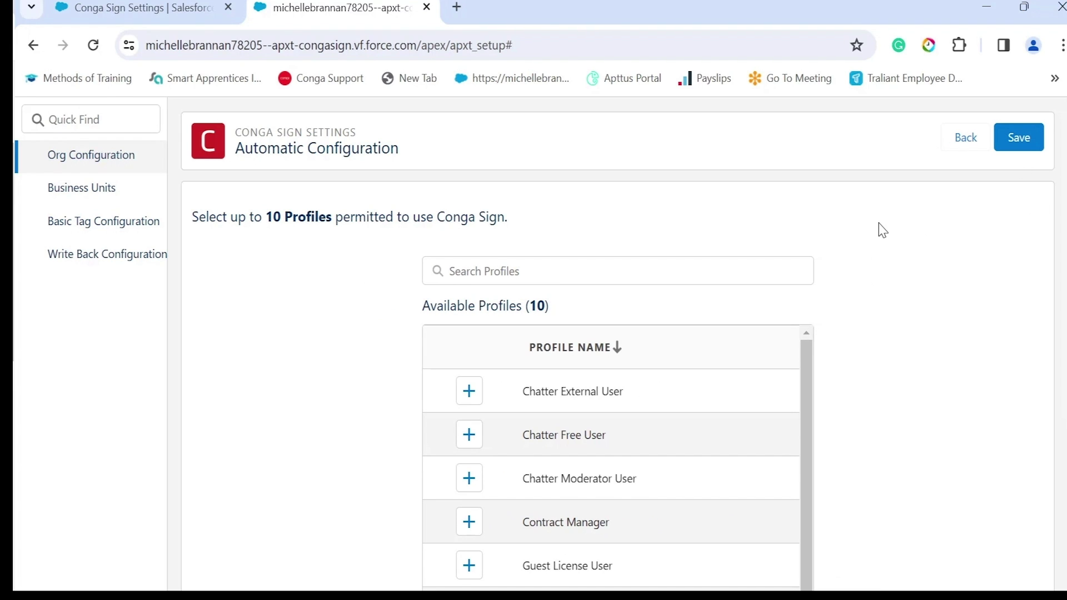
scroll(644, 404, down, 2)
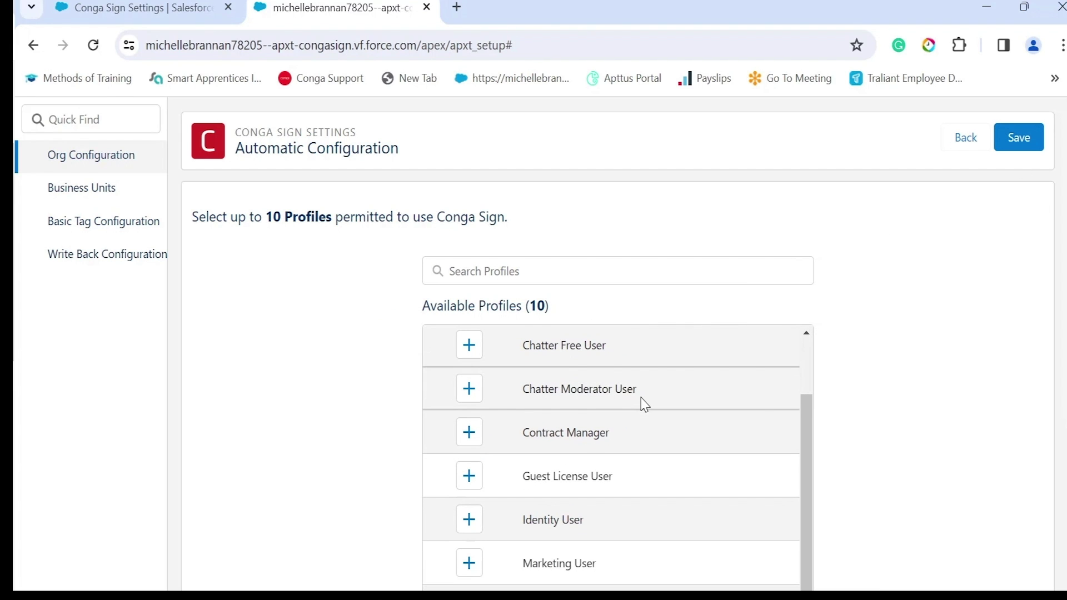
scroll(642, 399, down, 5)
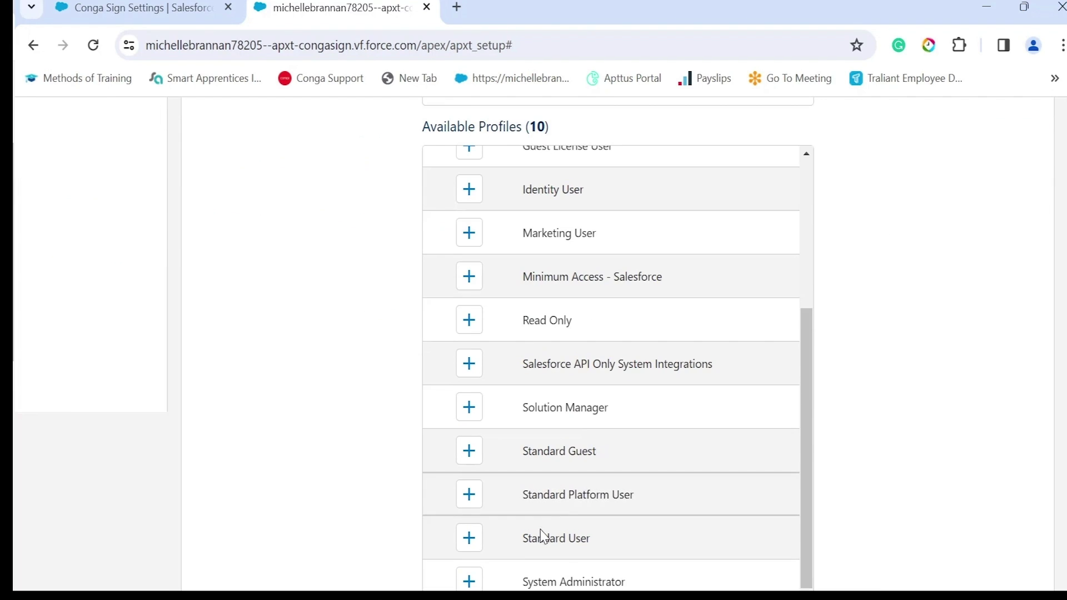
click(470, 538)
scroll(995, 167, up, 3)
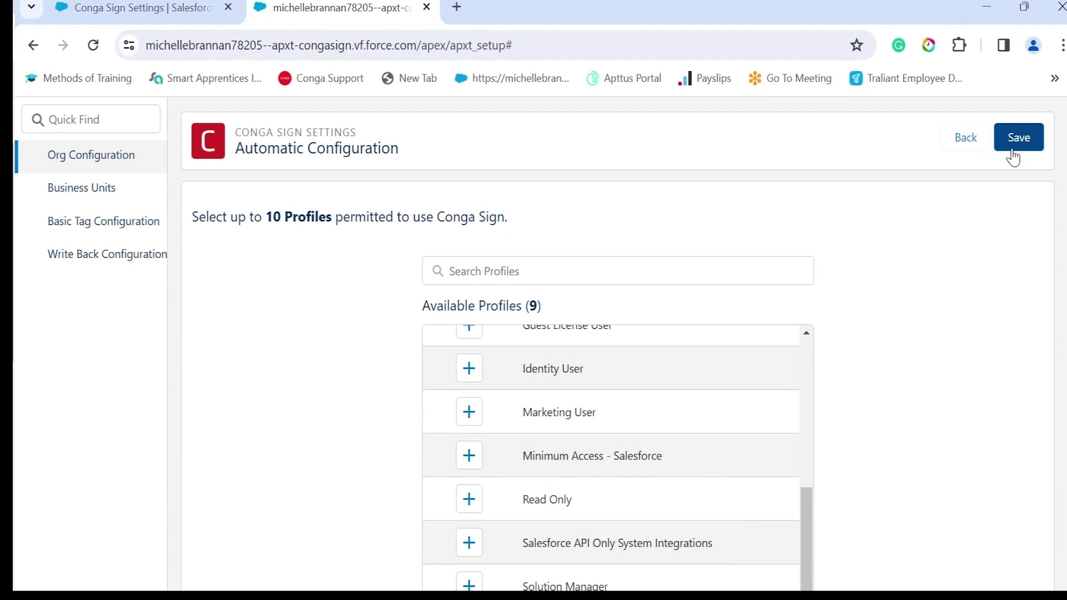
click(1013, 157)
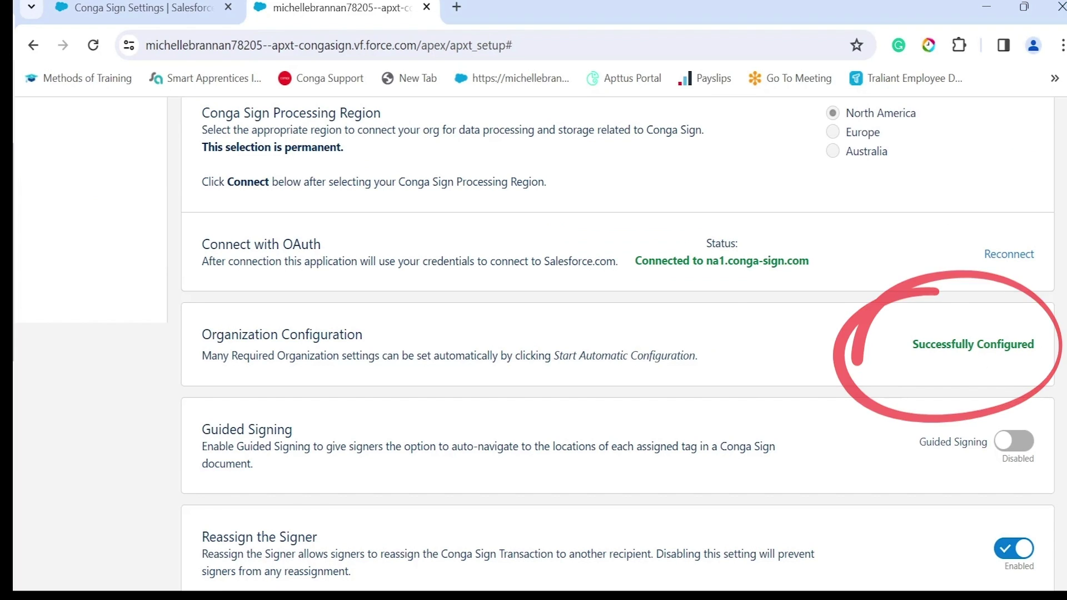
Step: Scroll down to confirm Organization Configuration shows Successfully Configured
scroll(959, 287, down, 3)
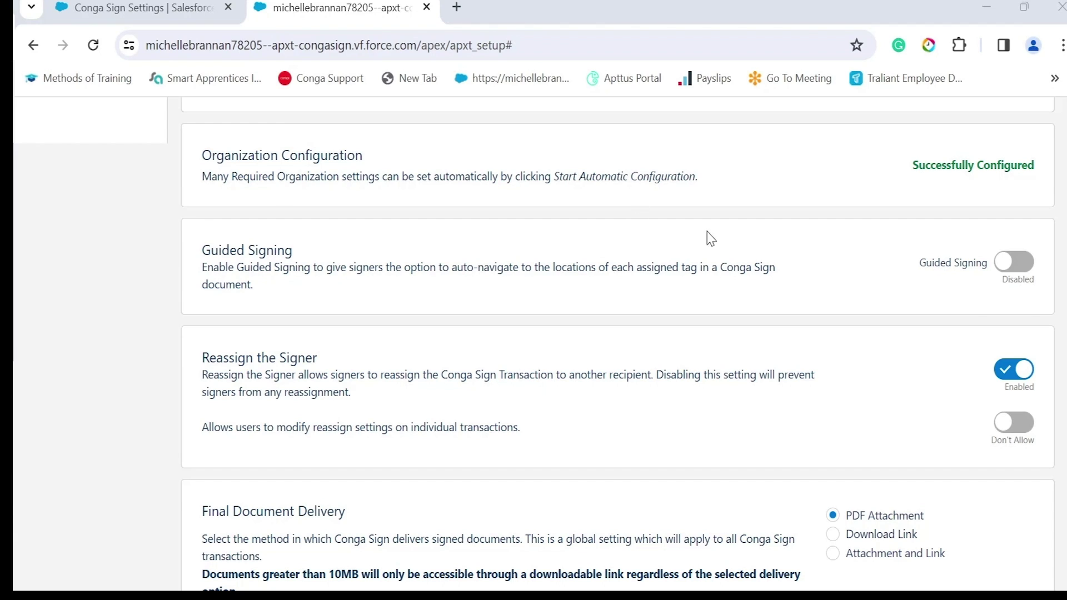
click(1023, 265)
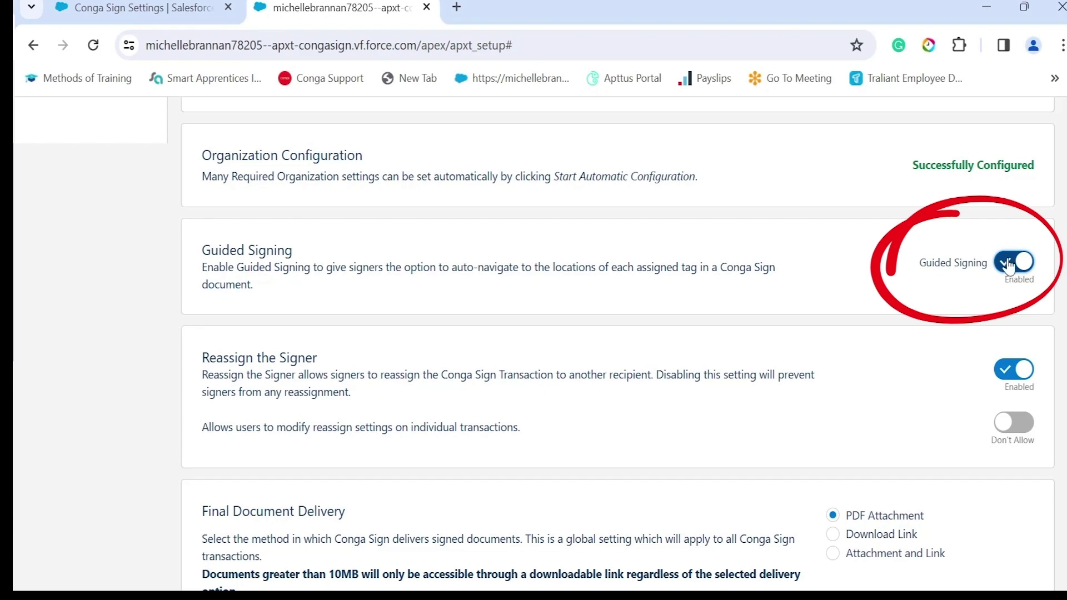
scroll(610, 409, down, 1)
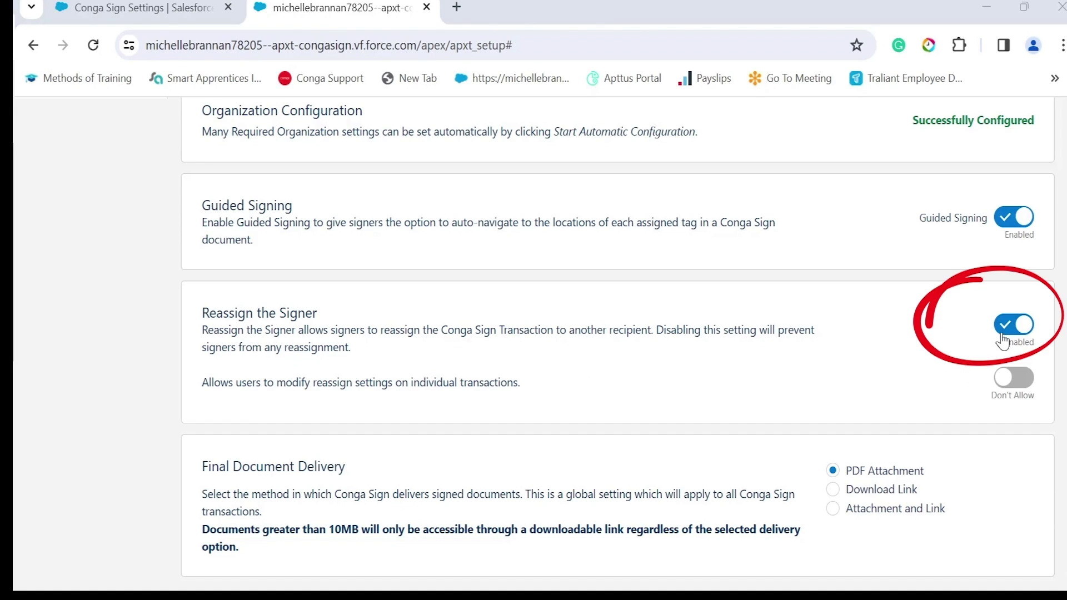
click(1023, 327)
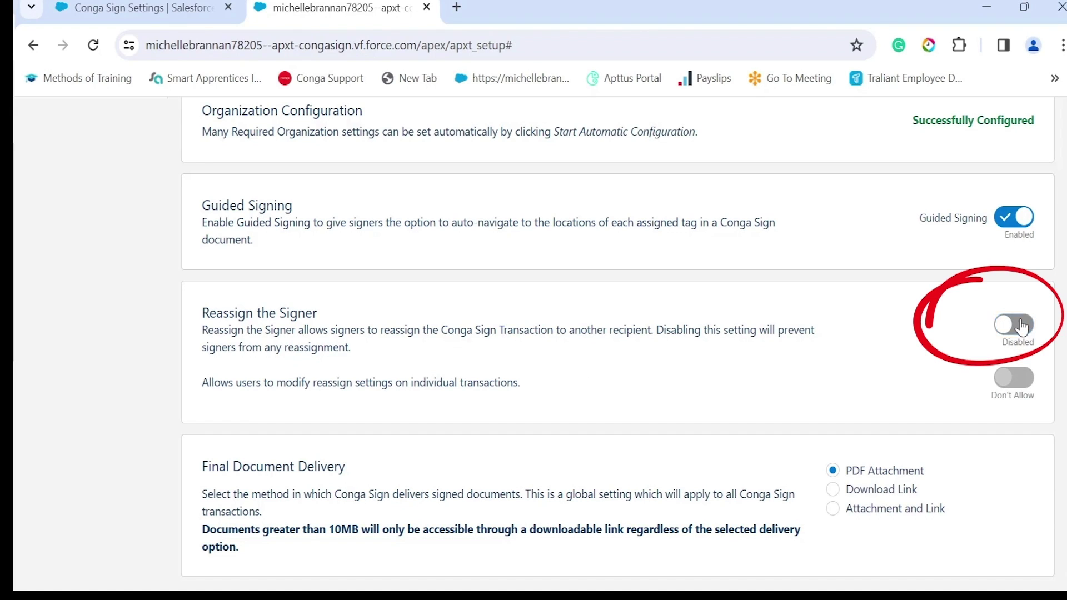
click(1025, 330)
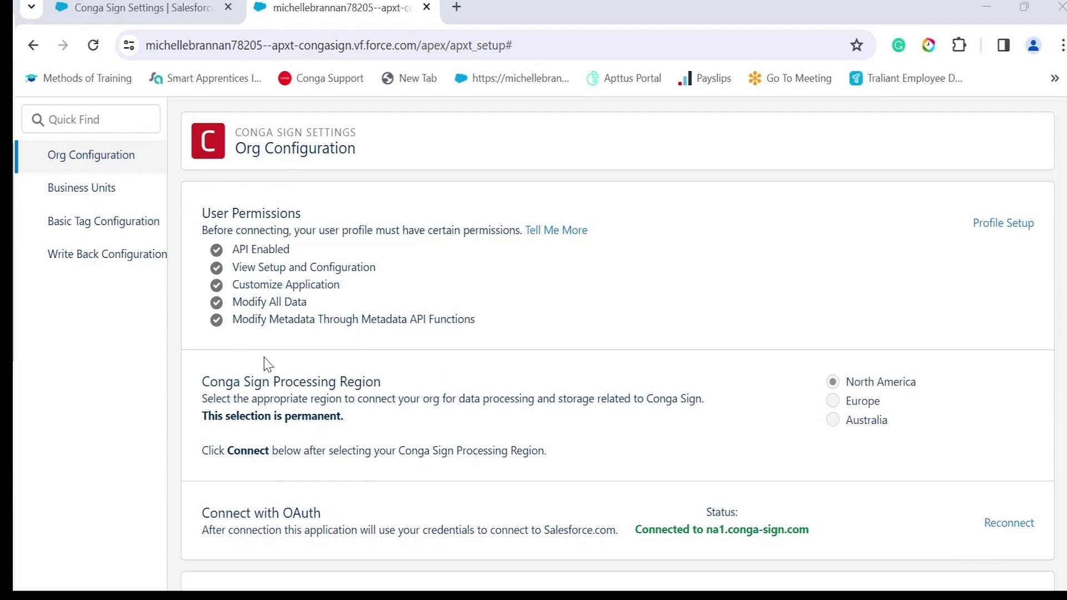
Step: Go to the Business Units settings and begin adding a new business unit
click(88, 189)
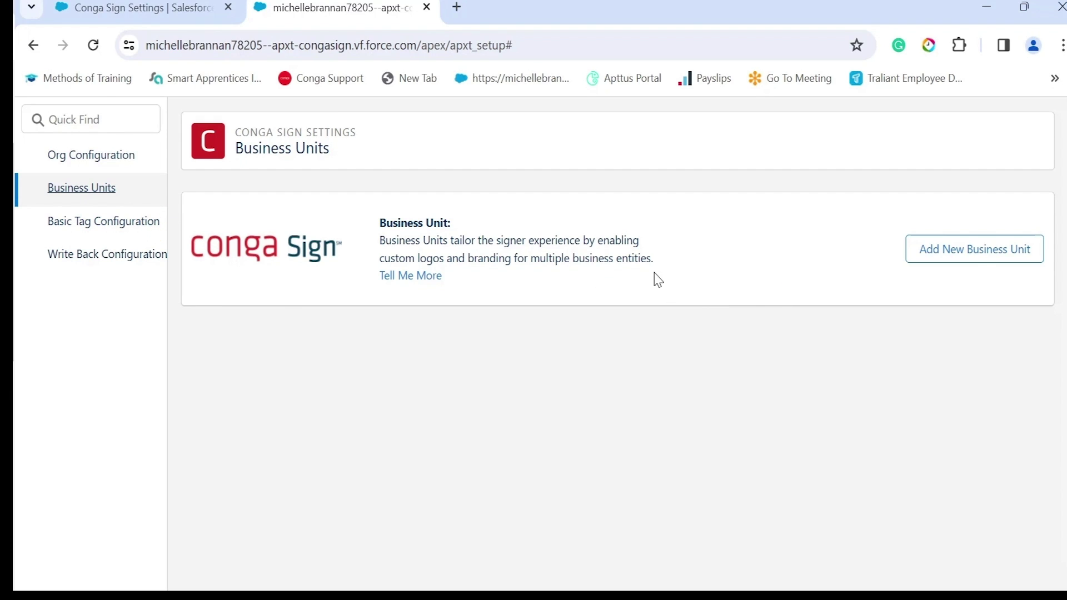
click(982, 252)
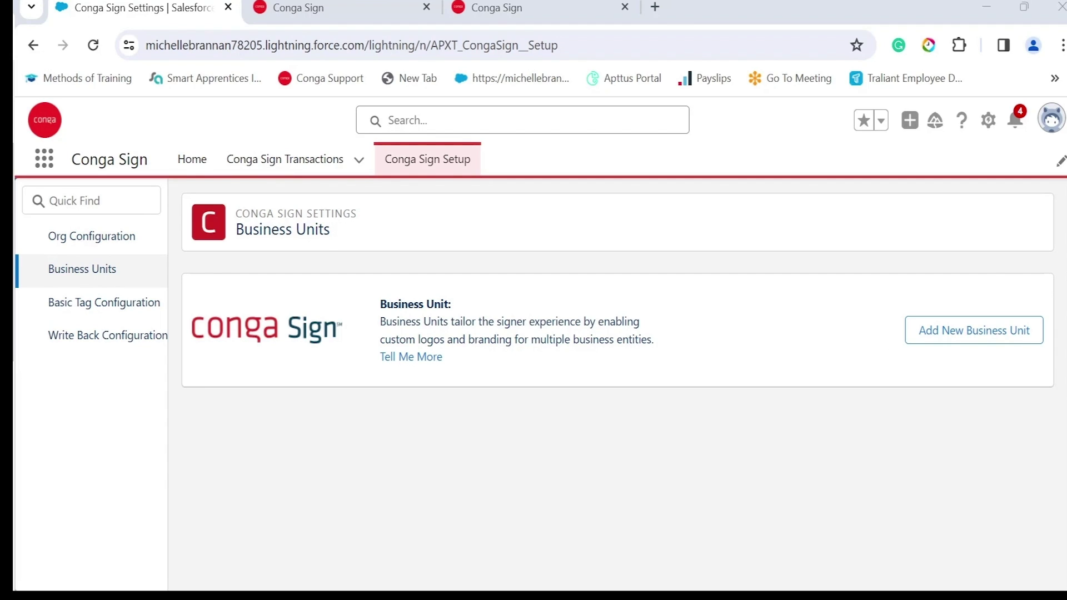
Step: In Basic Tag Configuration, switch Title to Optional and back to Required, then open Write Back Configuration
click(104, 302)
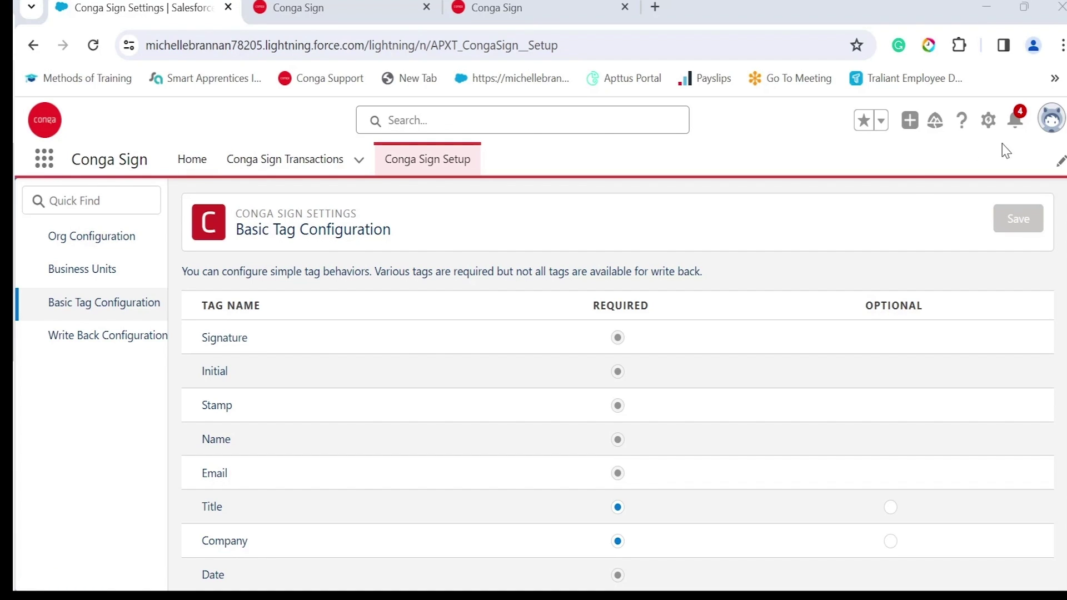
scroll(734, 447, down, 2)
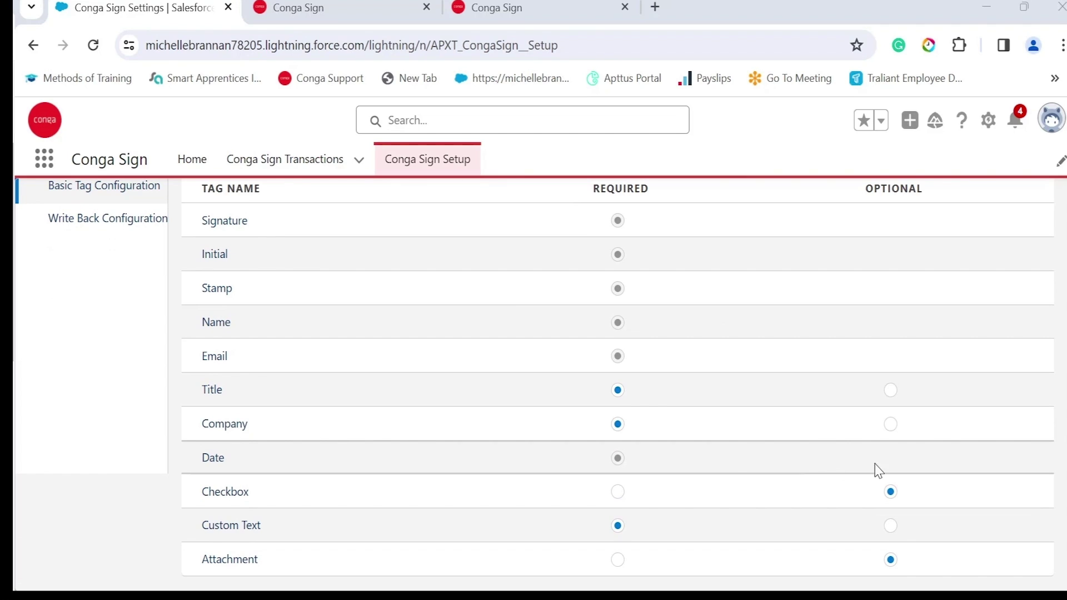
click(891, 390)
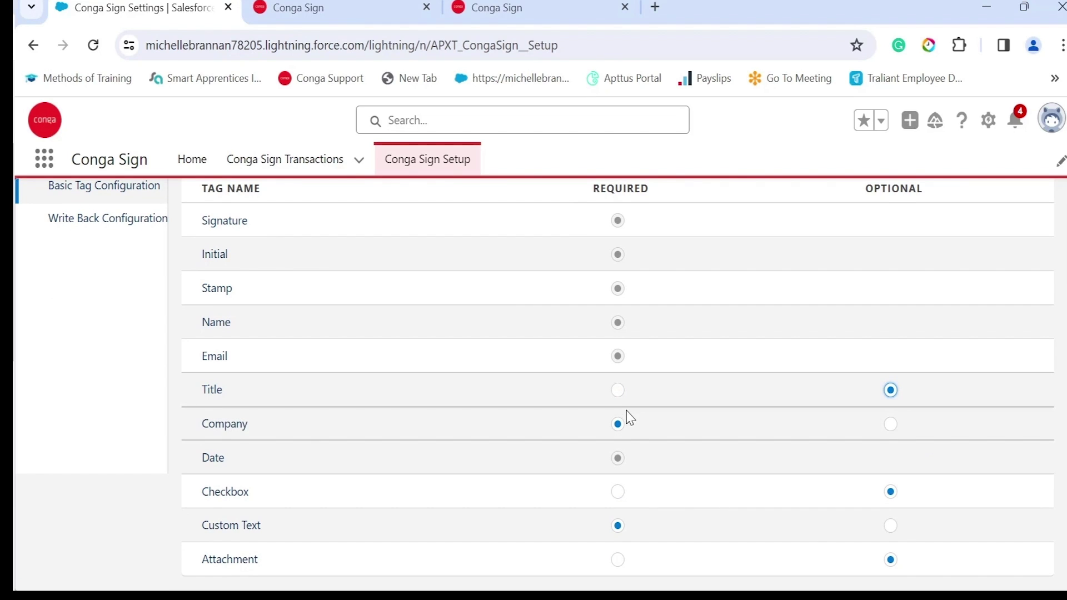
click(618, 391)
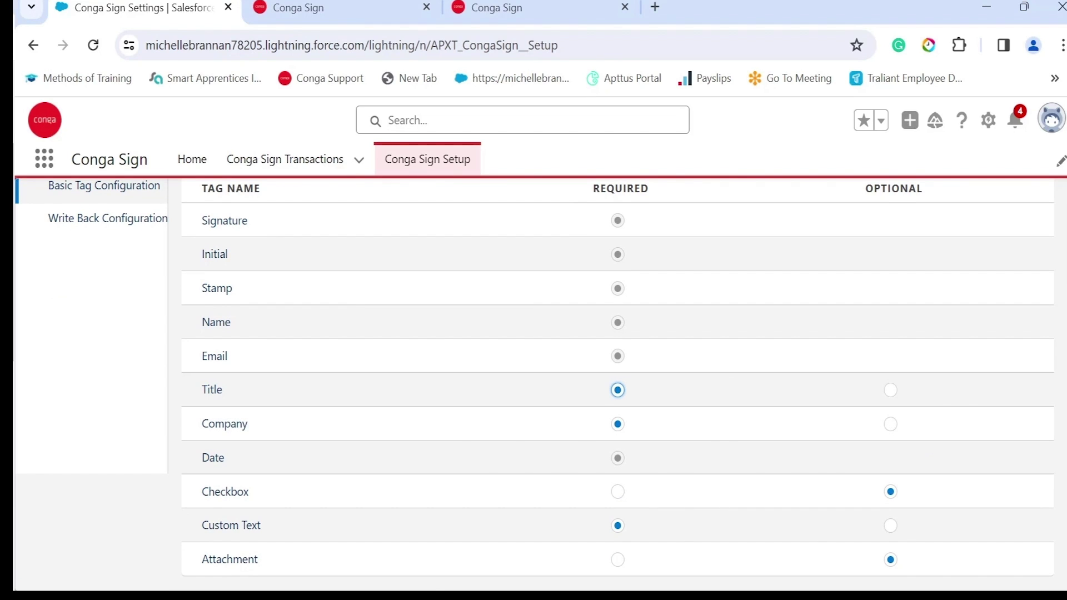
click(108, 218)
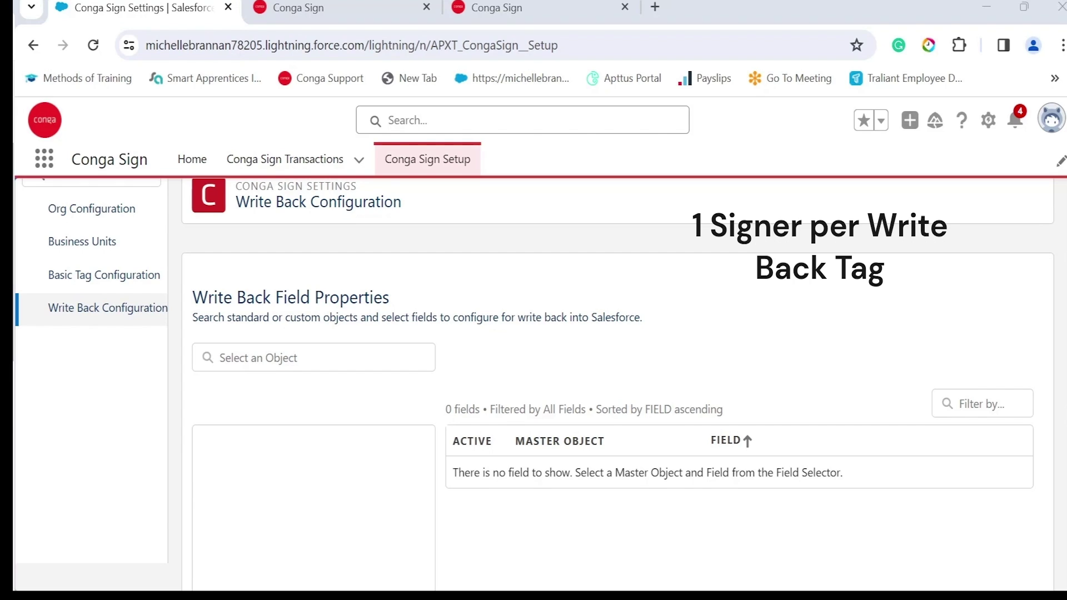
Step: Search 'opp', select Opportunity, check Payment Type, and copy its Tagging Syntax
click(303, 350)
text(opp)
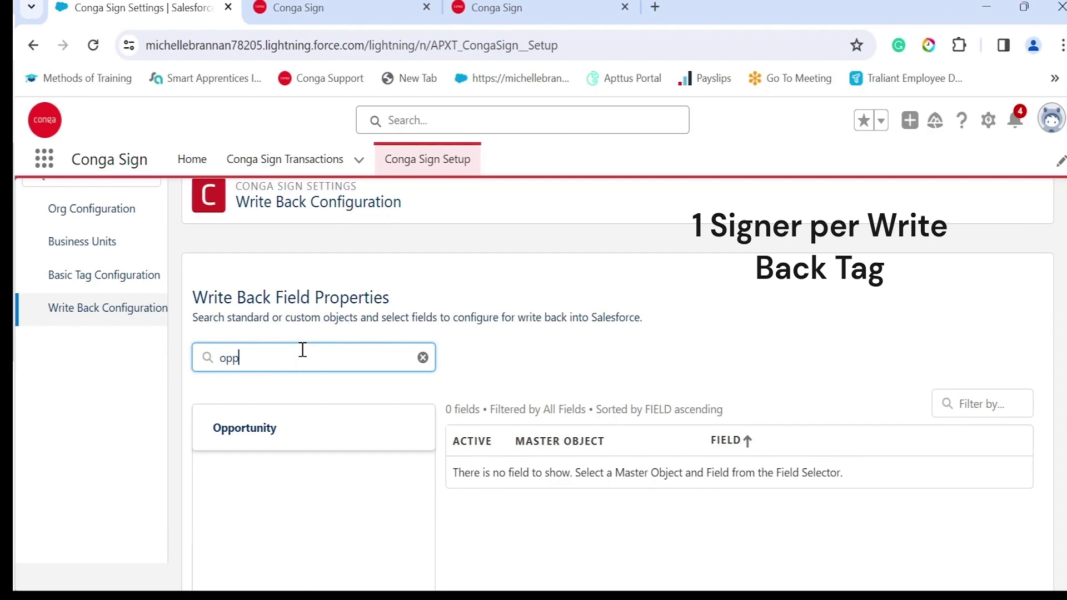
click(303, 447)
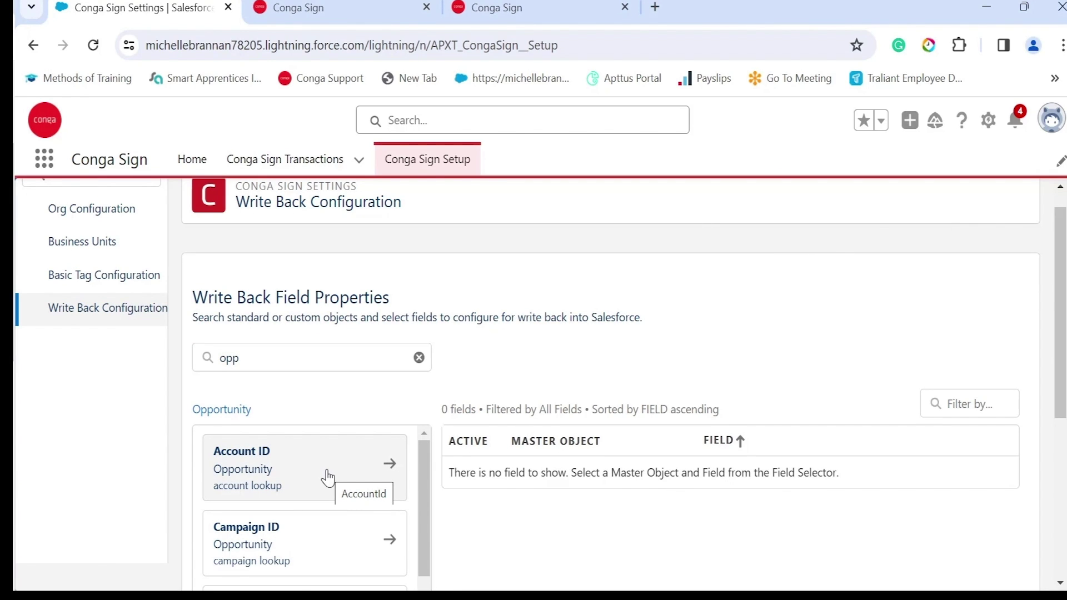
scroll(325, 482, down, 5)
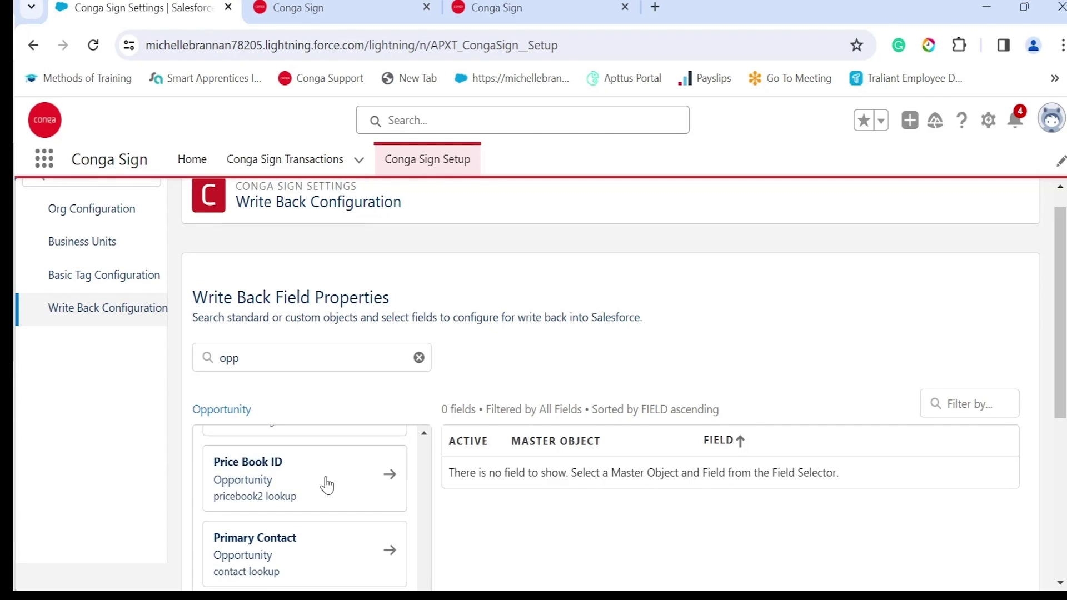
scroll(326, 483, up, 3)
click(337, 519)
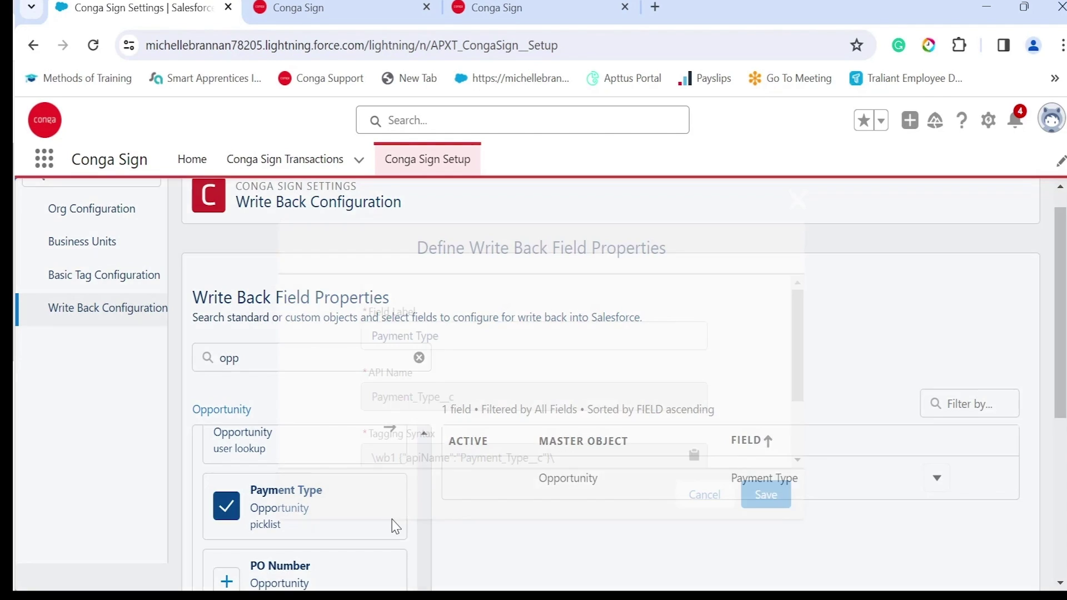
scroll(453, 417, down, 1)
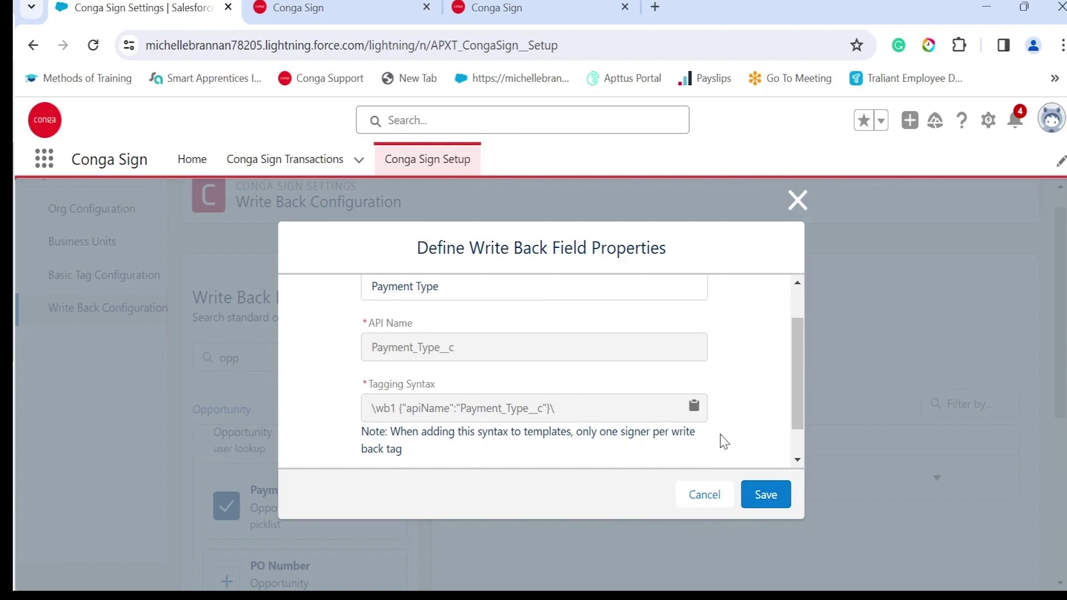
click(694, 409)
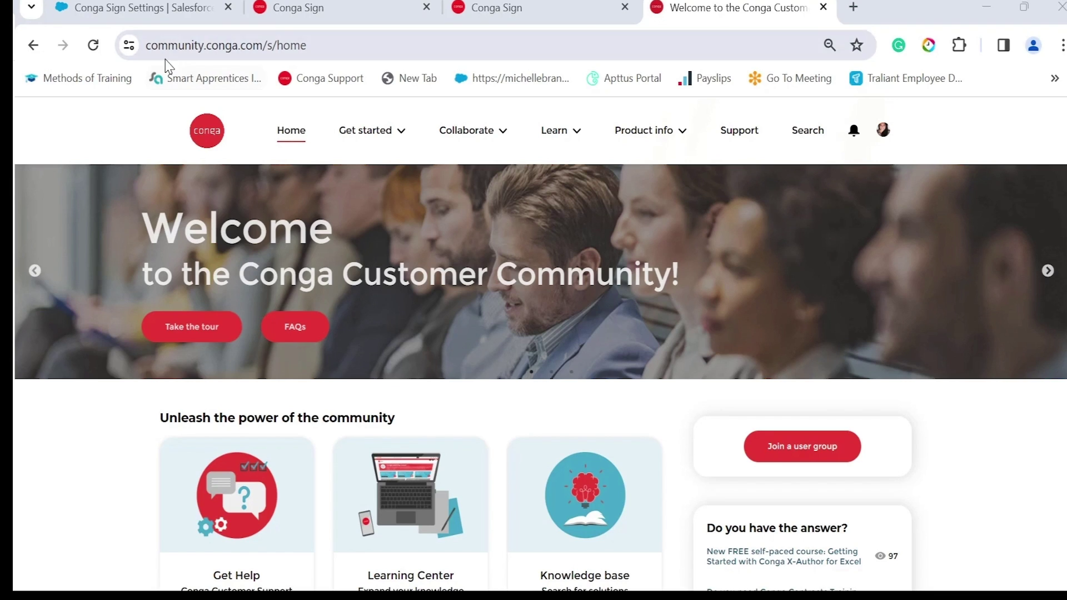
Step: Choose User groups from the community's Collaborate menu
click(503, 133)
click(496, 177)
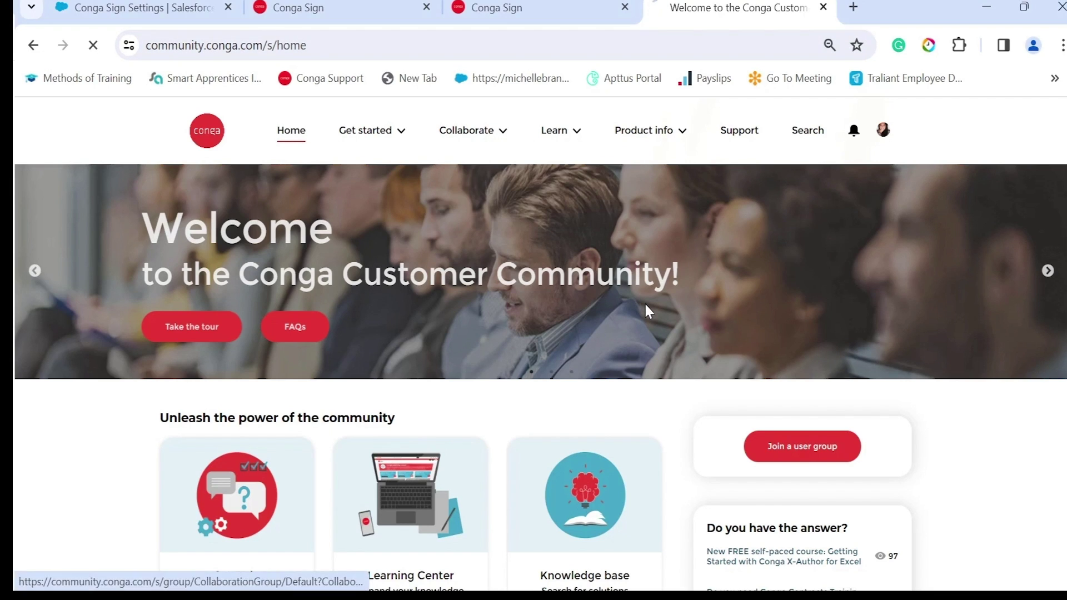